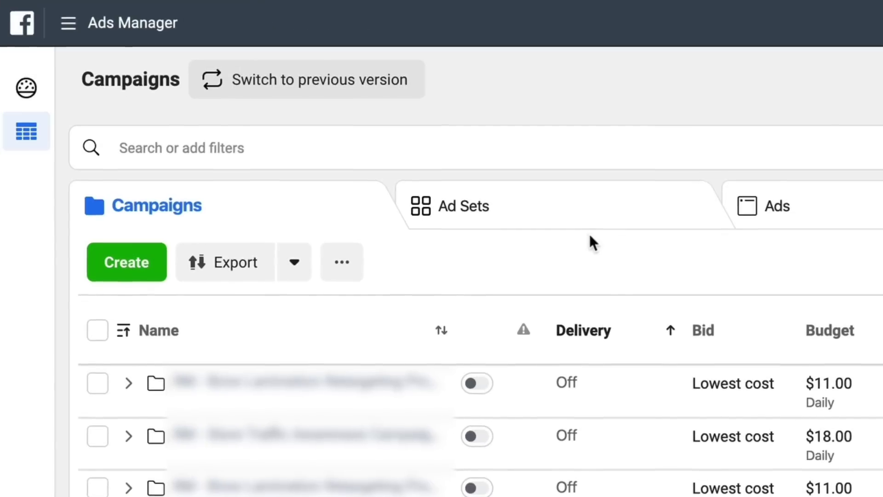
# - Start a new campaign named 'Paul's Restaurant - Tuesday Promo'
pyautogui.click(138, 275)
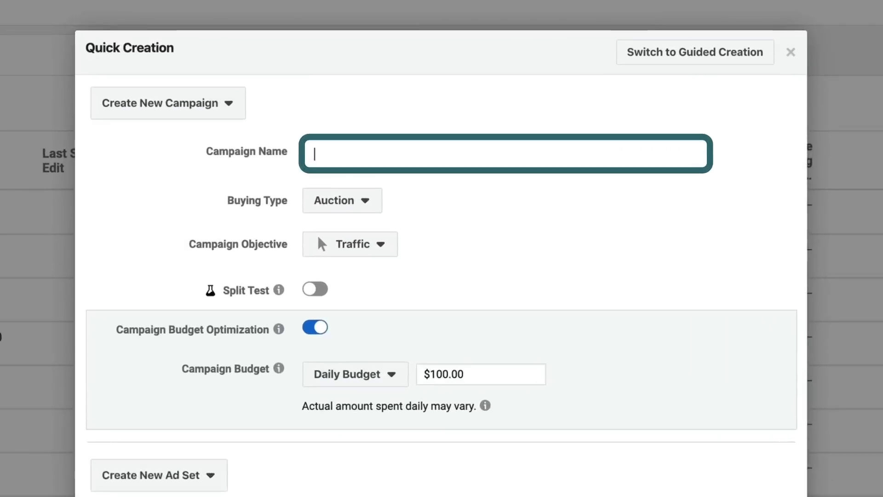
pyautogui.write("Paul's Trr")
pyautogui.press('BackSpace')
pyautogui.press('BackSpace')
pyautogui.press('BackSpace')
pyautogui.write('Restaurant - Tuesday Promo')
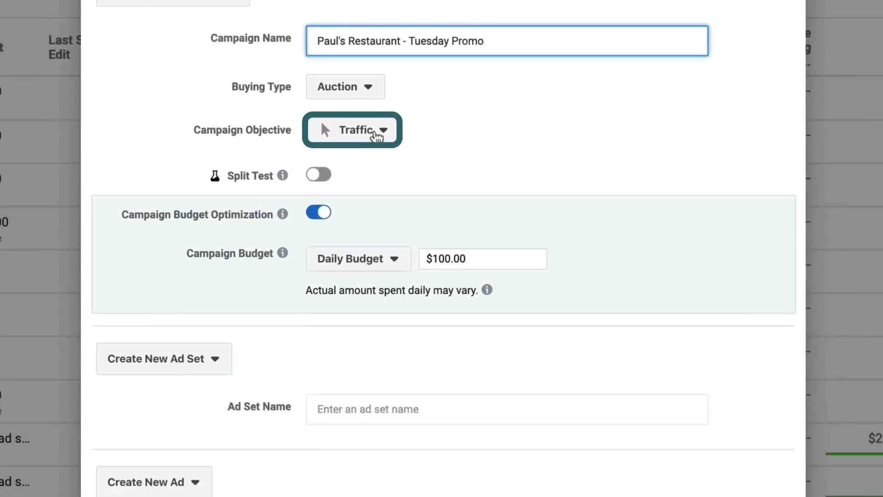
# - Set the objective to Store traffic and save the campaign, ad set and ad as drafts
pyautogui.click(377, 136)
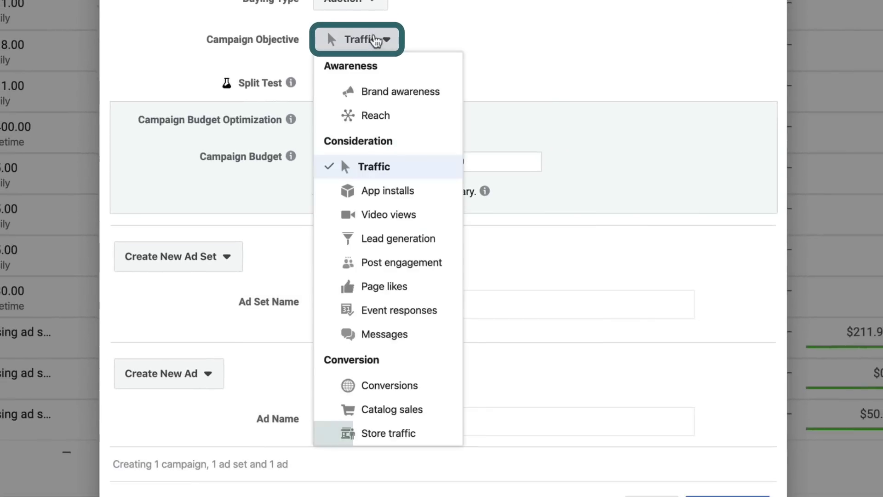
pyautogui.click(420, 445)
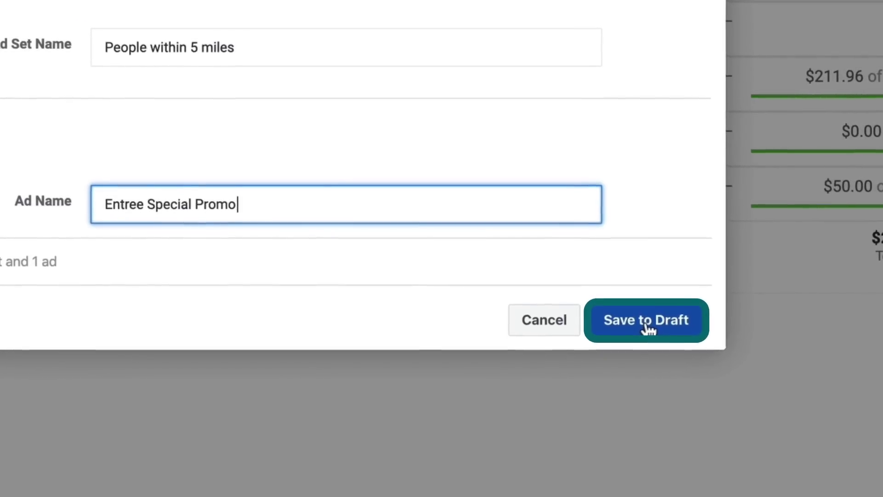
pyautogui.click(649, 327)
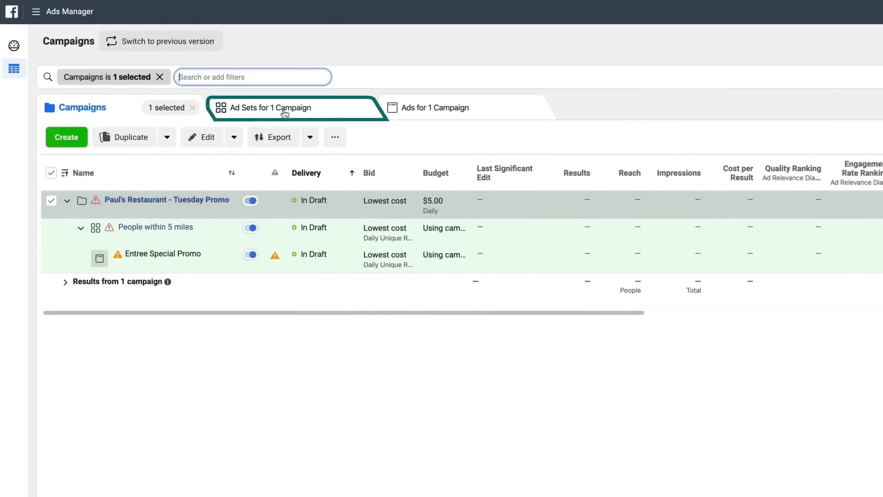
# - Edit the 'People within 5 miles' ad set and choose the Cannington Carousel store set
pyautogui.click(285, 110)
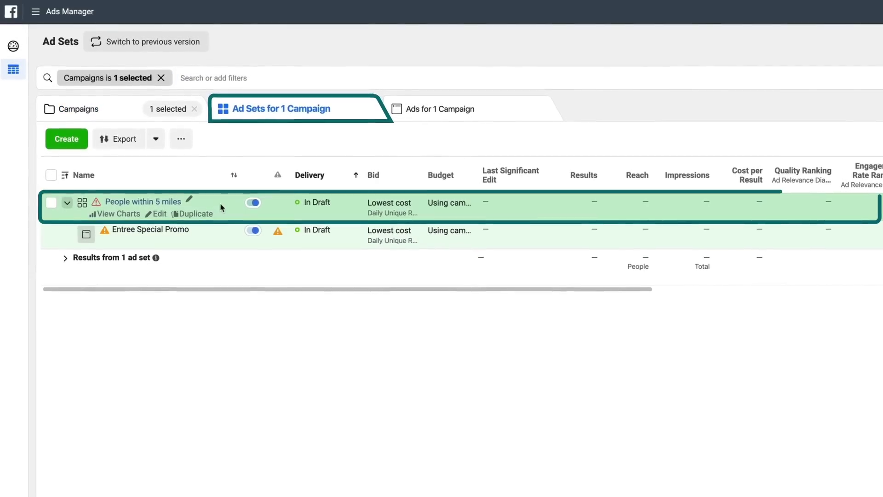
pyautogui.click(221, 207)
pyautogui.click(213, 138)
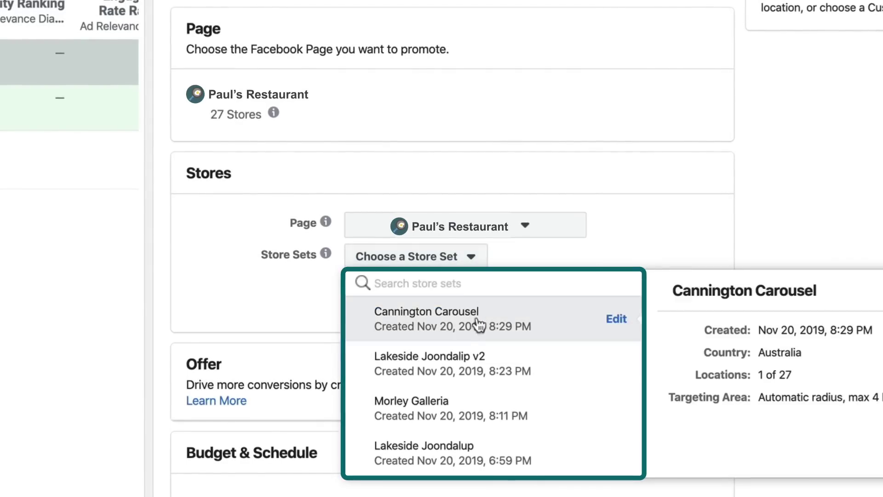
pyautogui.moveTo(476, 455)
pyautogui.scroll(-2, 475, 412)
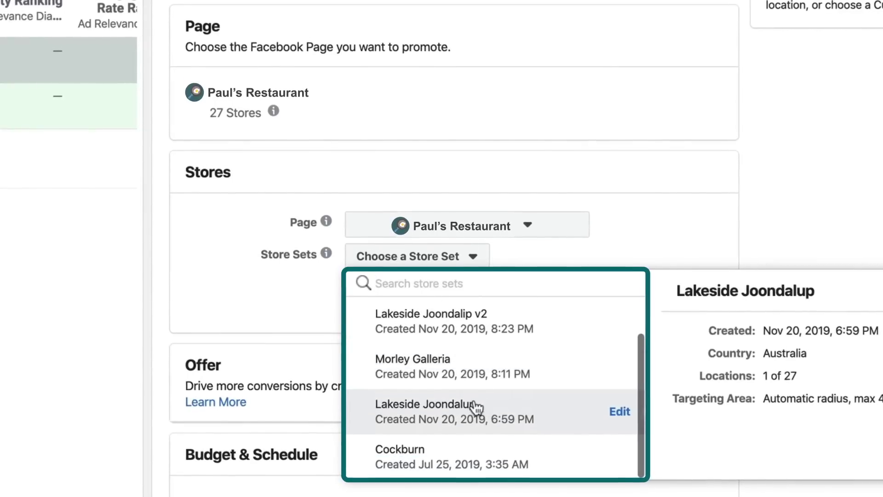
pyautogui.scroll(-3, 476, 427)
pyautogui.scroll(2, 483, 358)
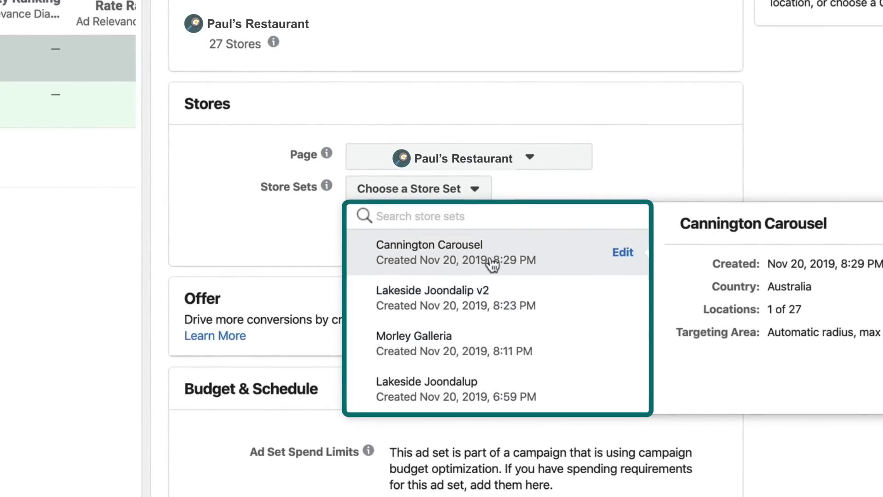
pyautogui.click(493, 265)
pyautogui.scroll(-7, 557, 435)
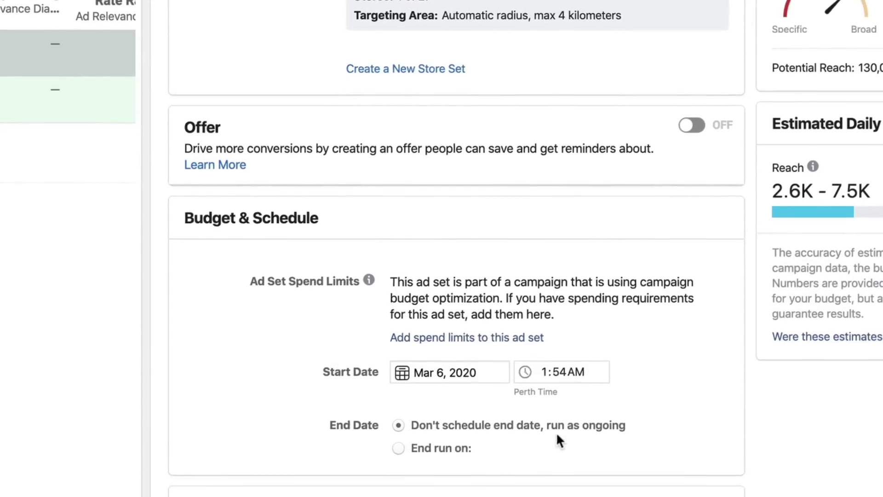
pyautogui.scroll(-6, 560, 417)
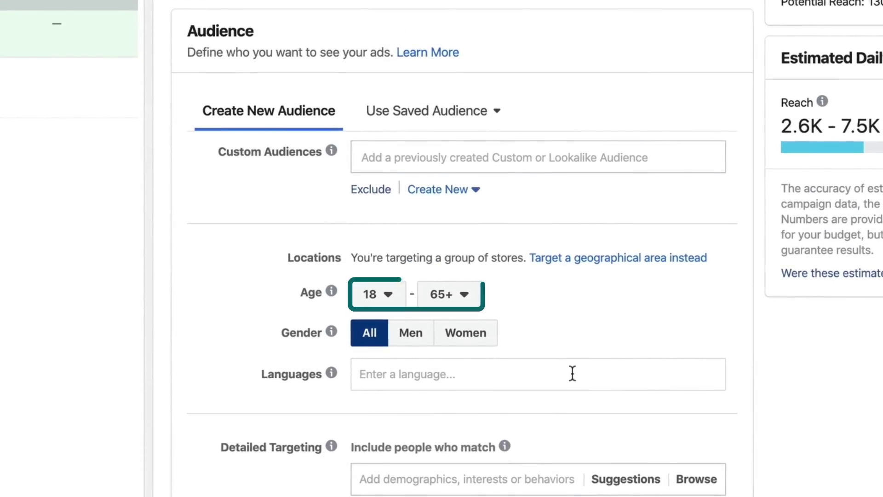
# - Limit the audience to ages 22–35 and switch Locations to a geographical area
pyautogui.click(442, 294)
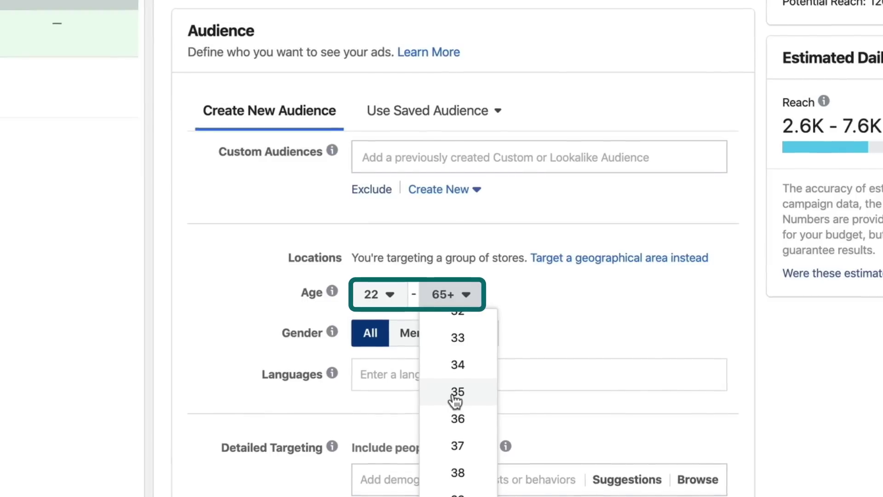
pyautogui.click(455, 395)
pyautogui.scroll(12, 781, 374)
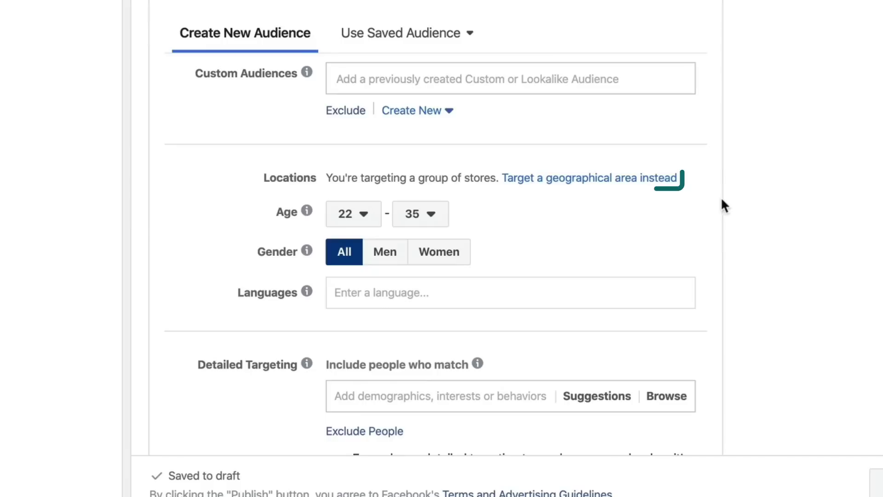
pyautogui.click(621, 183)
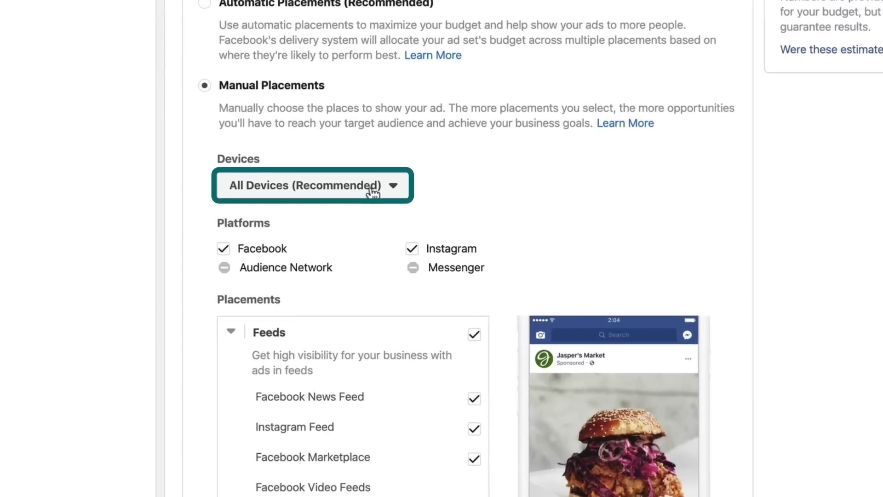
# - Uncheck Desktop in the placement Devices list so only Mobile remains
pyautogui.click(384, 152)
pyautogui.click(221, 221)
pyautogui.click(446, 227)
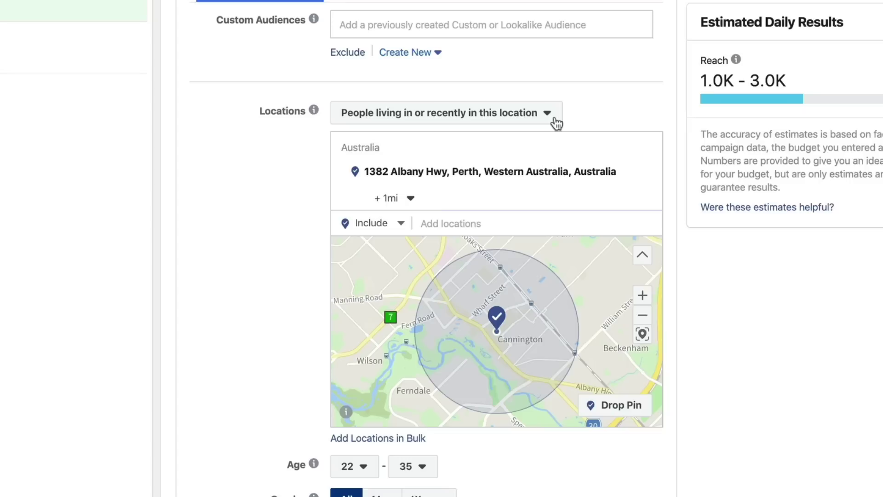
# - Close the ad set editor, leaving 'People within 5 miles' In Draft
pyautogui.click(555, 120)
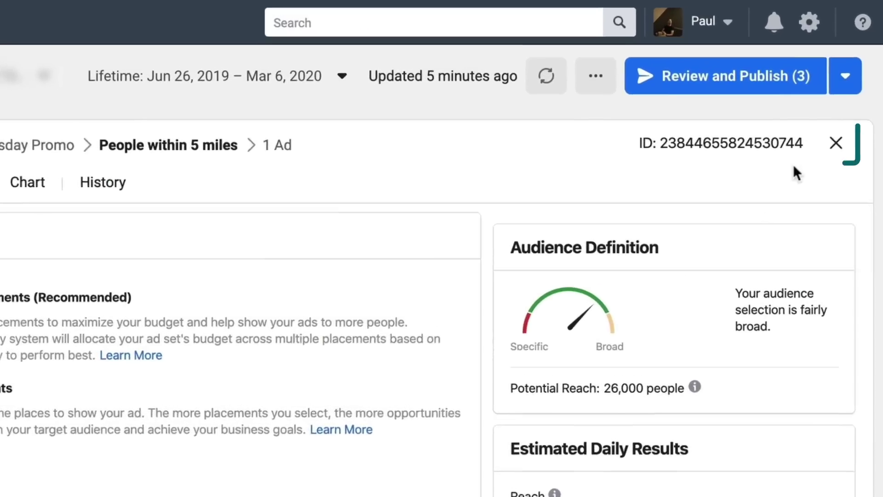
pyautogui.click(844, 120)
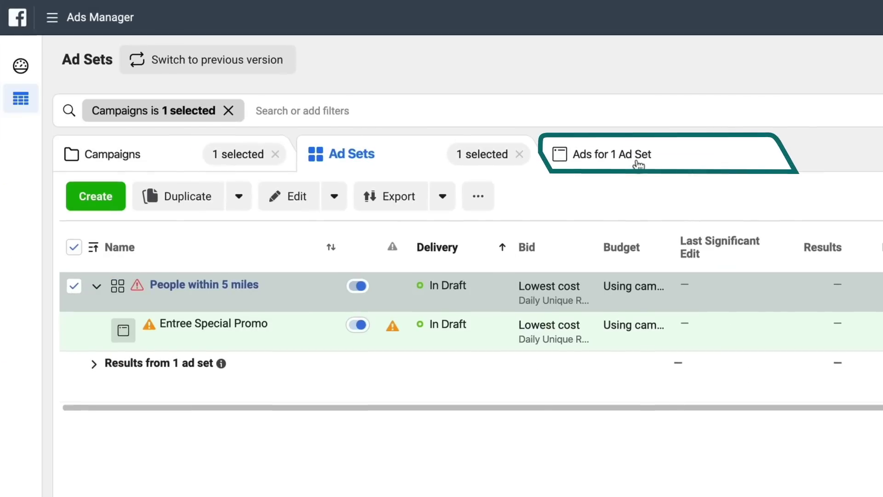
# - Open the Entree Special Promo ad and set Paul's Restaurant as its Instagram account
pyautogui.click(589, 167)
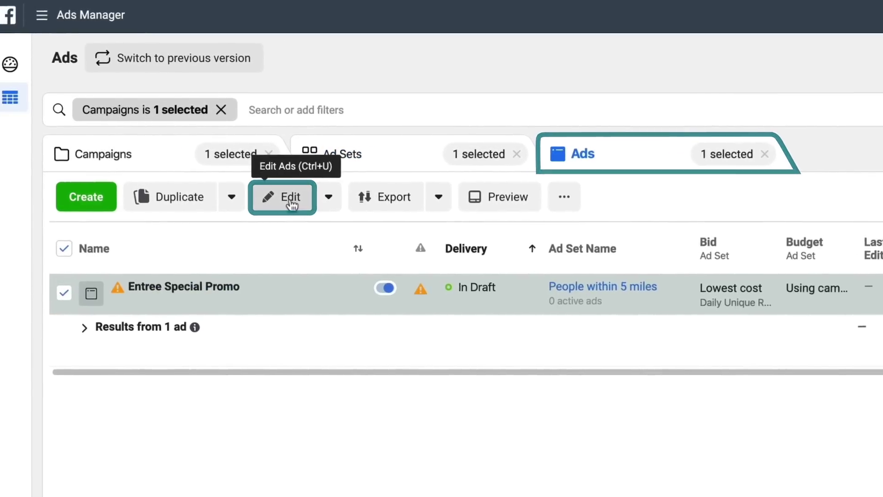
pyautogui.click(301, 204)
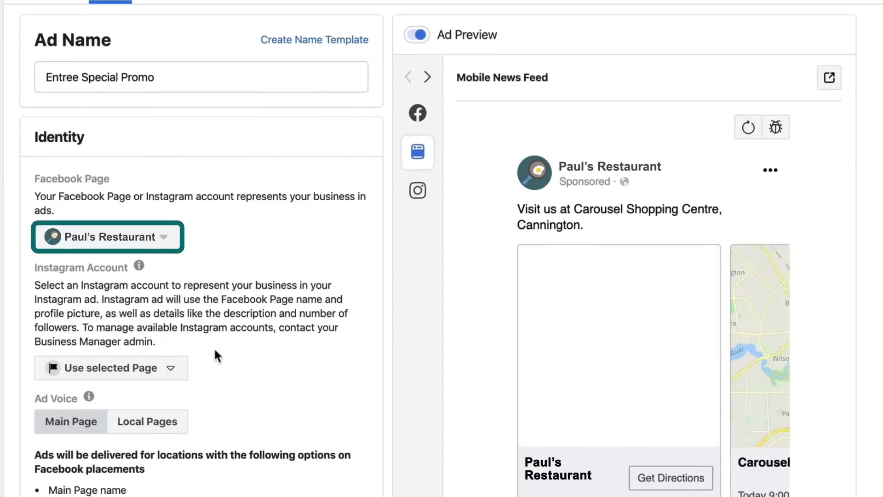
pyautogui.click(167, 370)
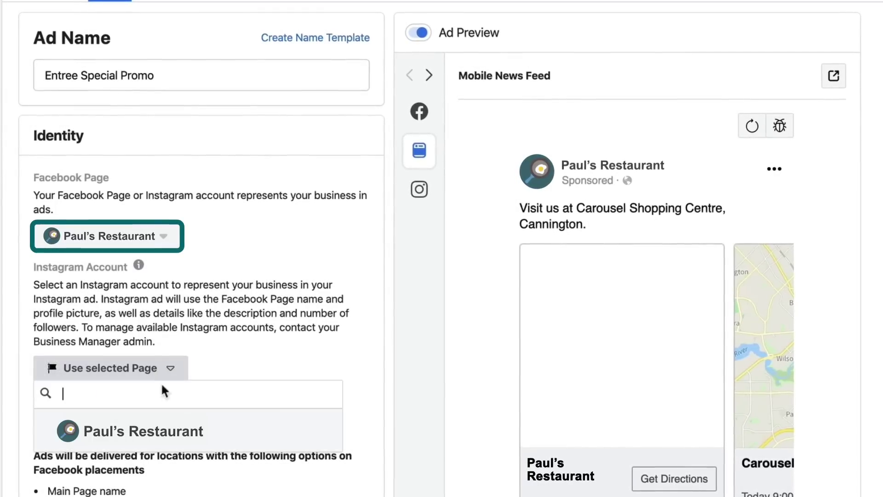
pyautogui.press('Return')
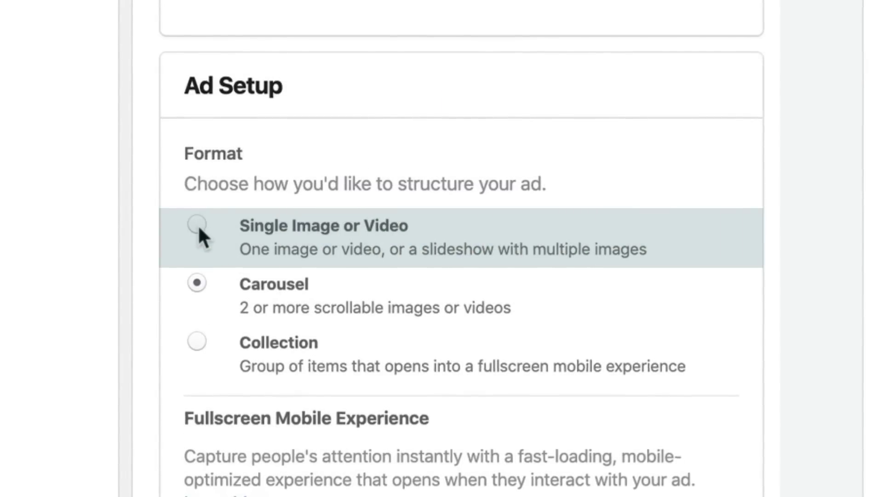
# - Switch the ad to Single Image or Video and upload restaurant-1.jpg as its image
pyautogui.click(197, 225)
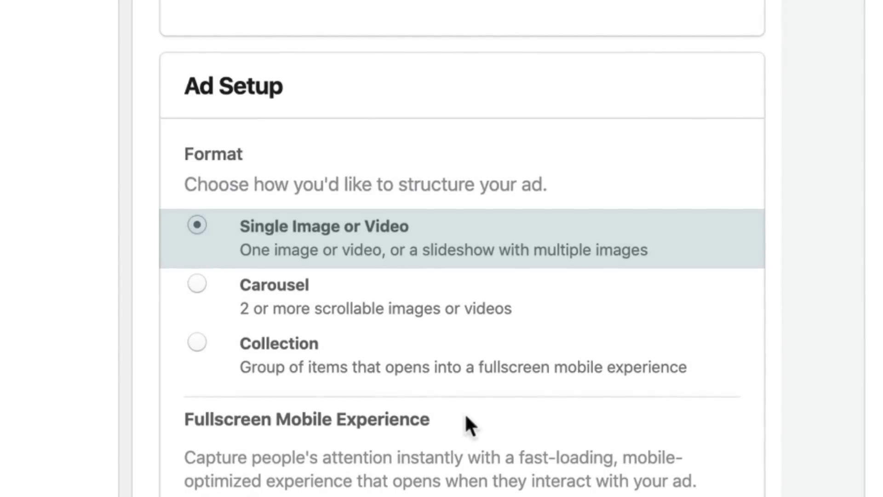
pyautogui.scroll(-10, 465, 413)
pyautogui.click(346, 281)
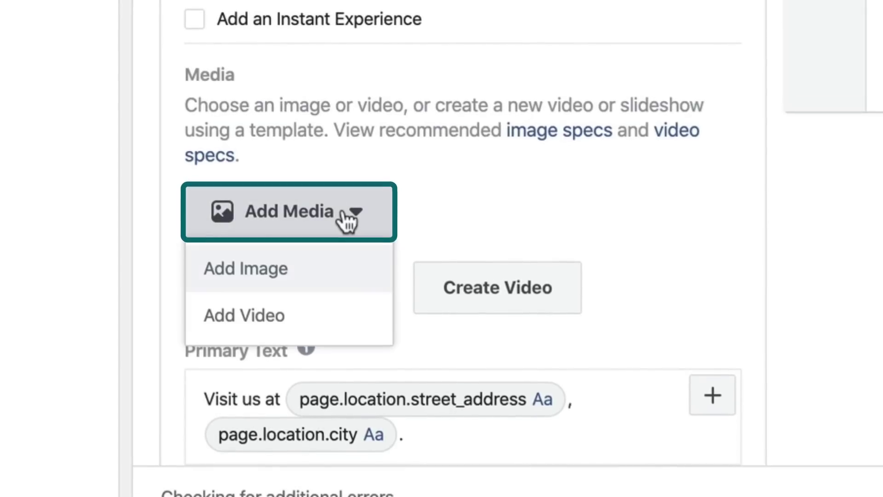
pyautogui.click(276, 280)
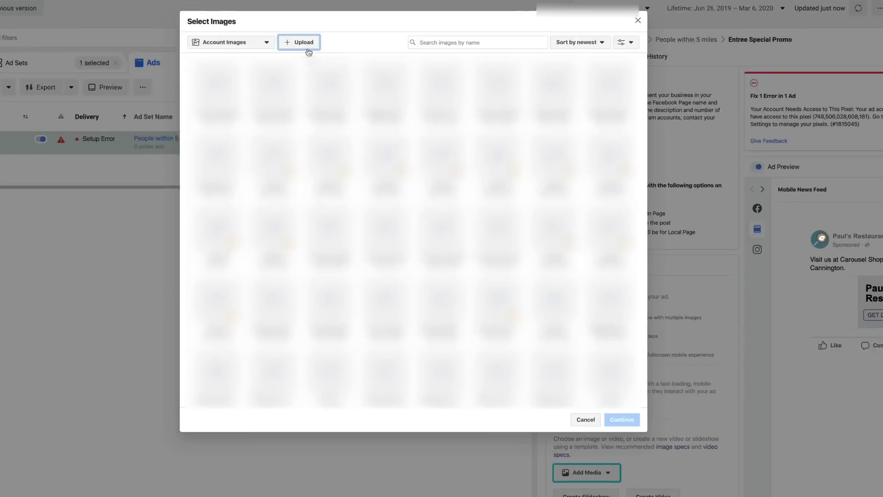
pyautogui.click(308, 50)
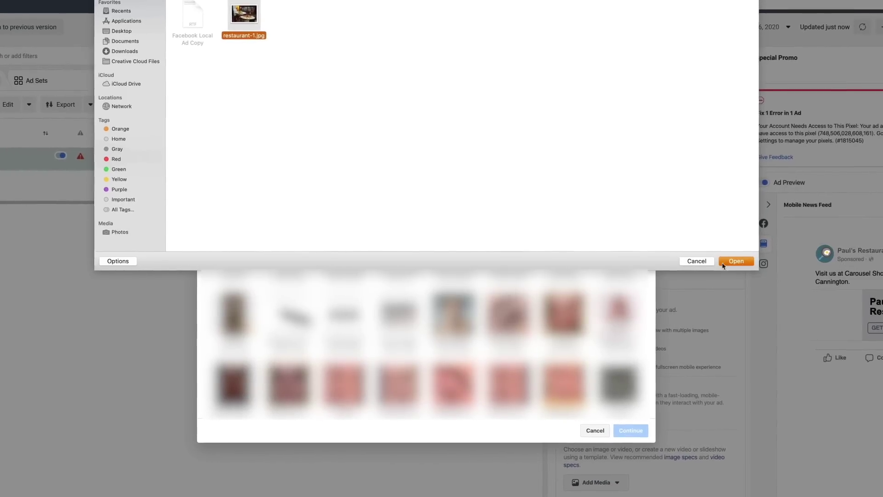
pyautogui.click(725, 262)
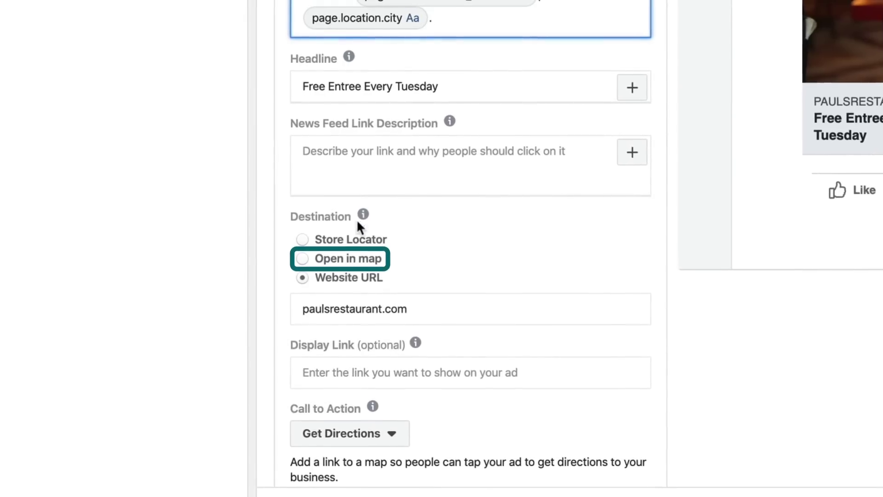
# - Set the ad's Destination to Open in map
pyautogui.click(302, 258)
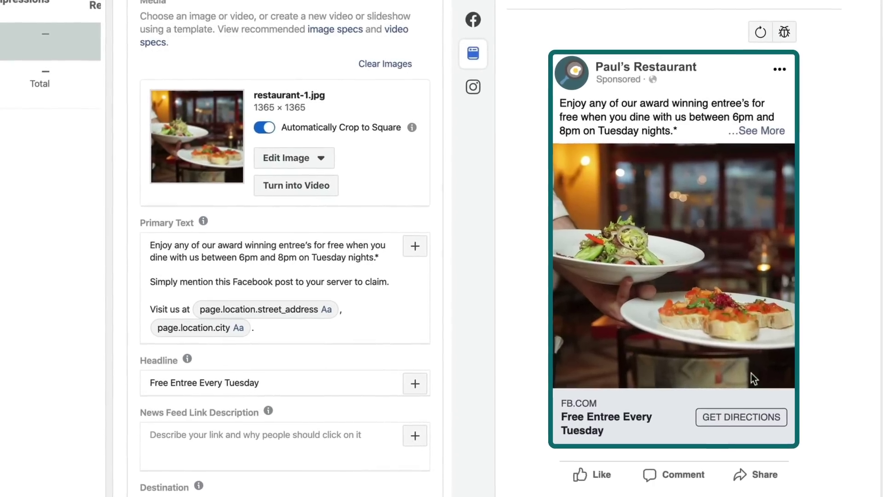
# - Bring up the share and view options for the Mobile News Feed preview
pyautogui.scroll(-3, 483, 492)
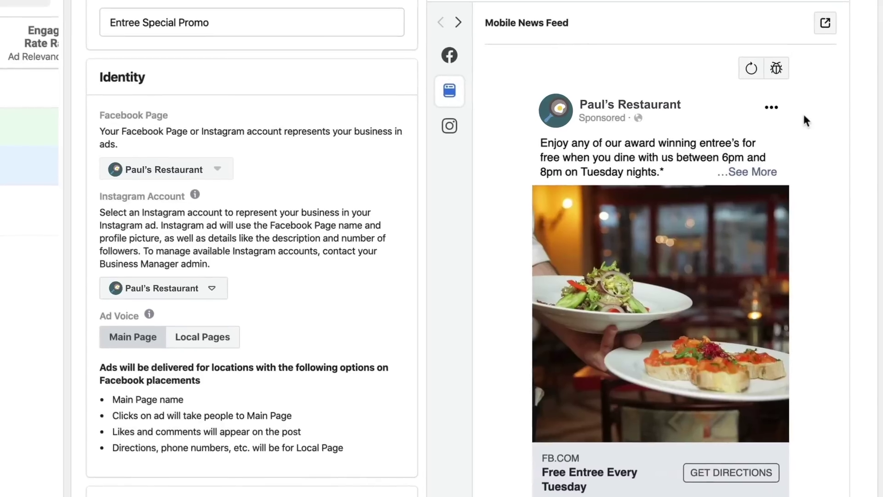
pyautogui.click(823, 22)
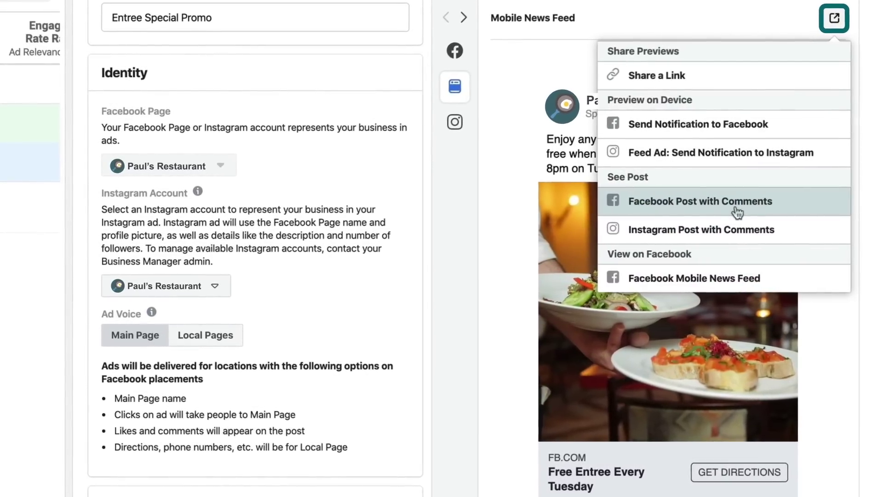
# - View the ad as a Facebook post with comments and select its address line
pyautogui.click(741, 211)
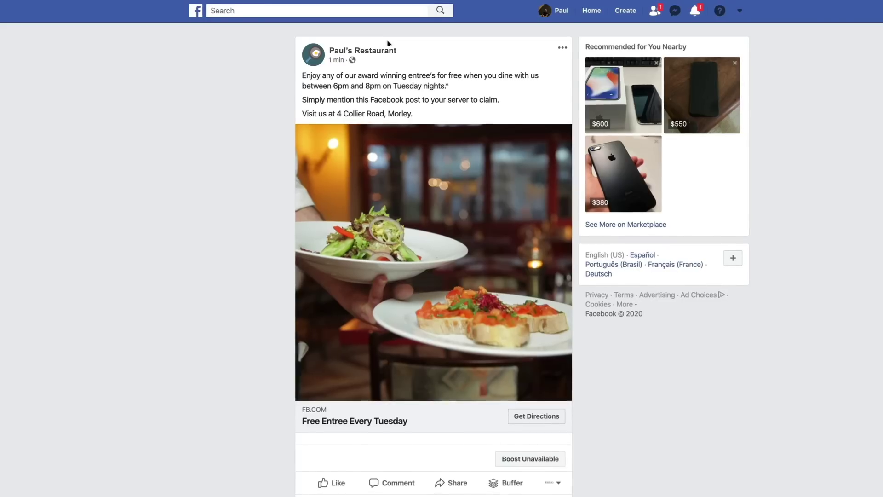
pyautogui.moveTo(413, 114); pyautogui.dragTo(301, 116)
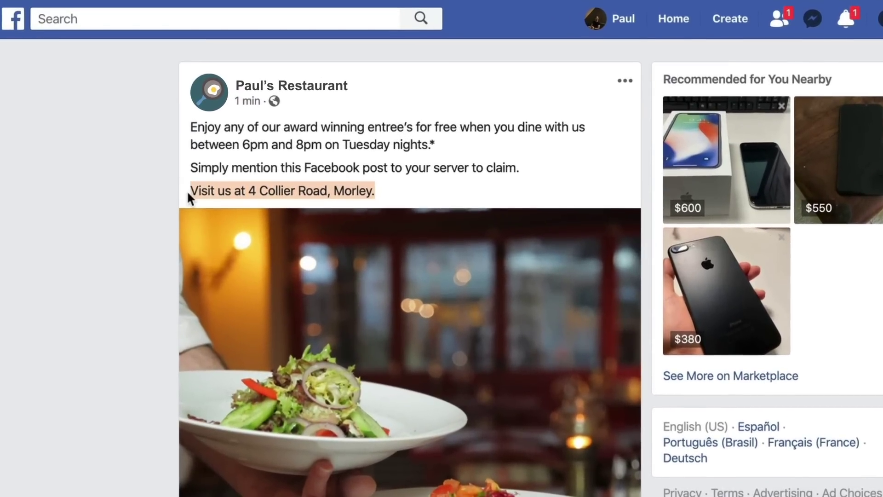